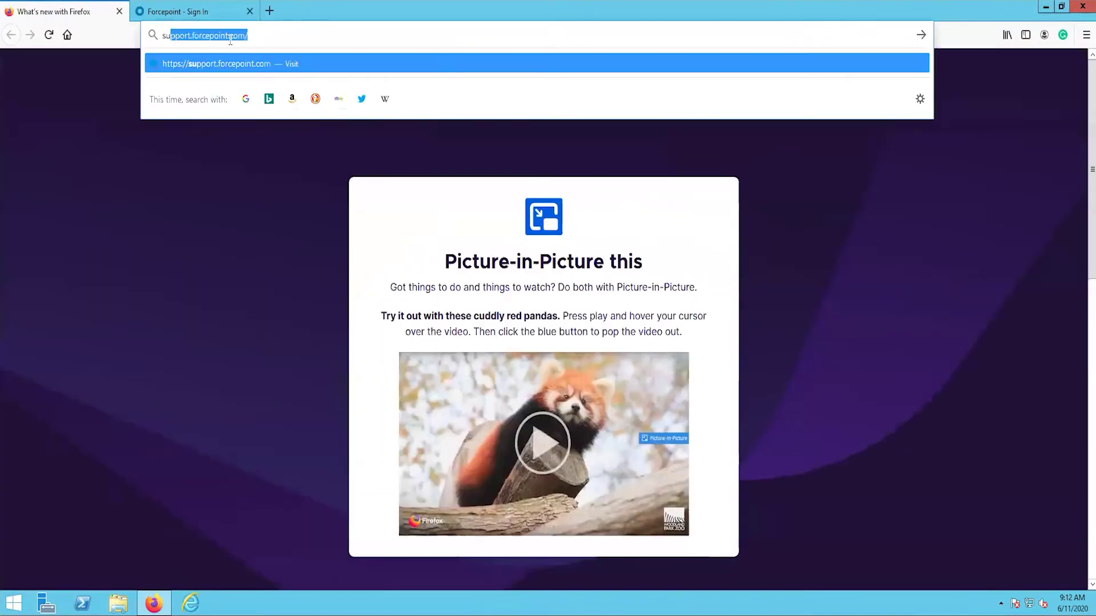
Step: Open the Forcepoint support site and sign in to the account
{"action": "key", "text": "Return"}
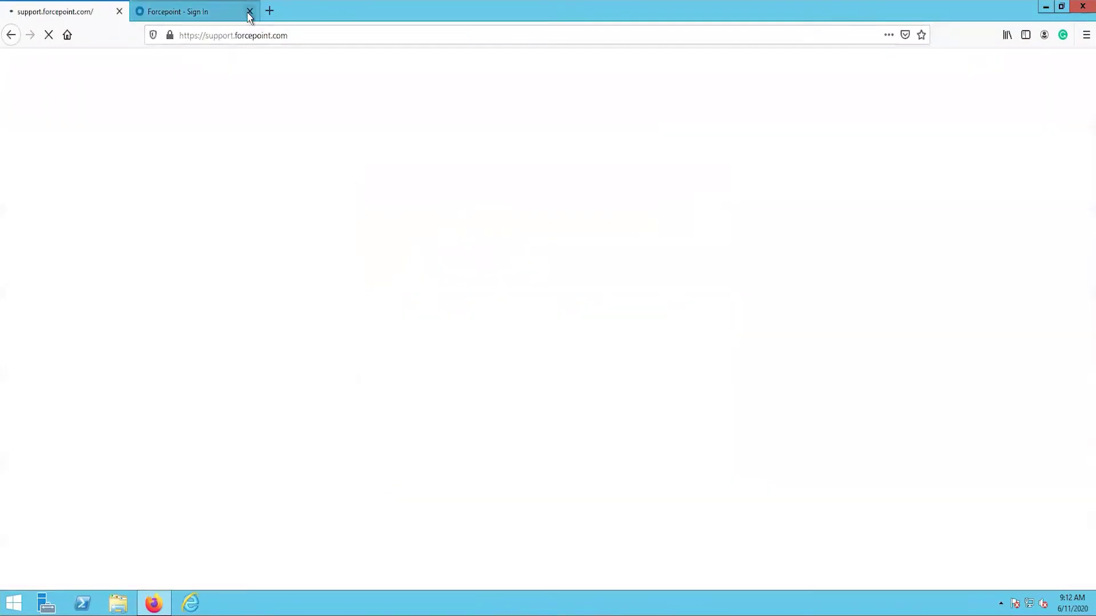
{"action": "left_click", "coordinate": [250, 11]}
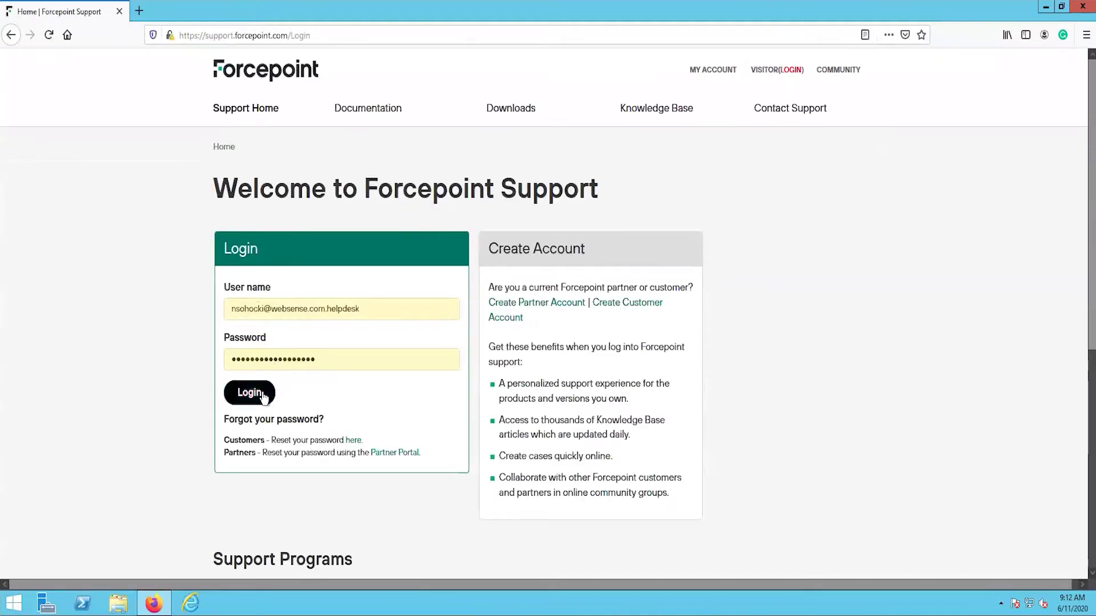
{"action": "left_click", "coordinate": [262, 394]}
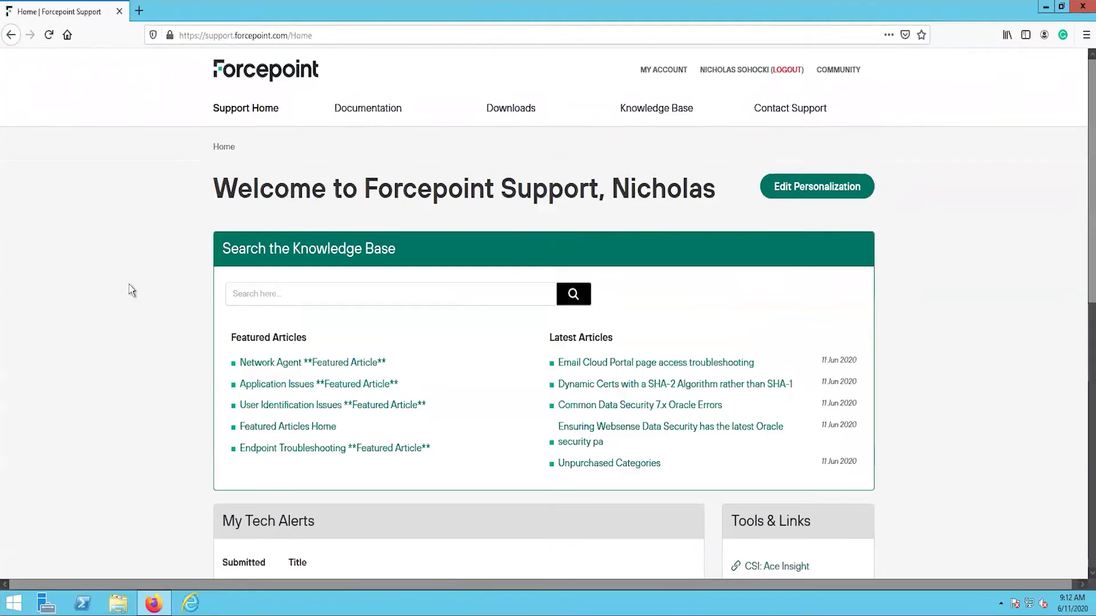
Step: From All Downloads, download the Forcepoint Email Security 8.5.4 for Windows installer
{"action": "left_click", "coordinate": [529, 109]}
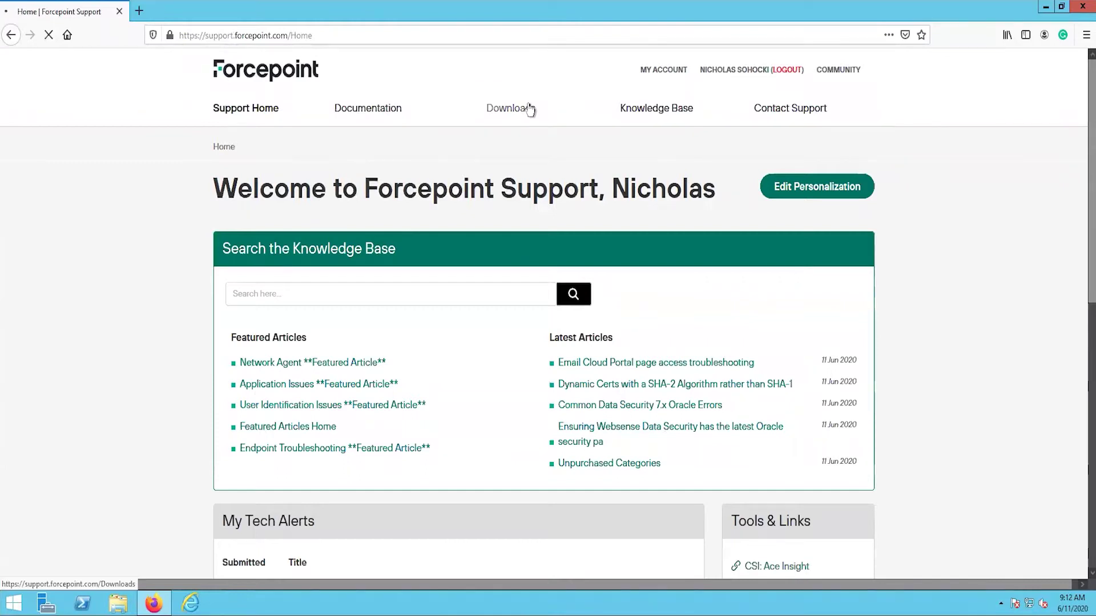
{"action": "left_click", "coordinate": [335, 249]}
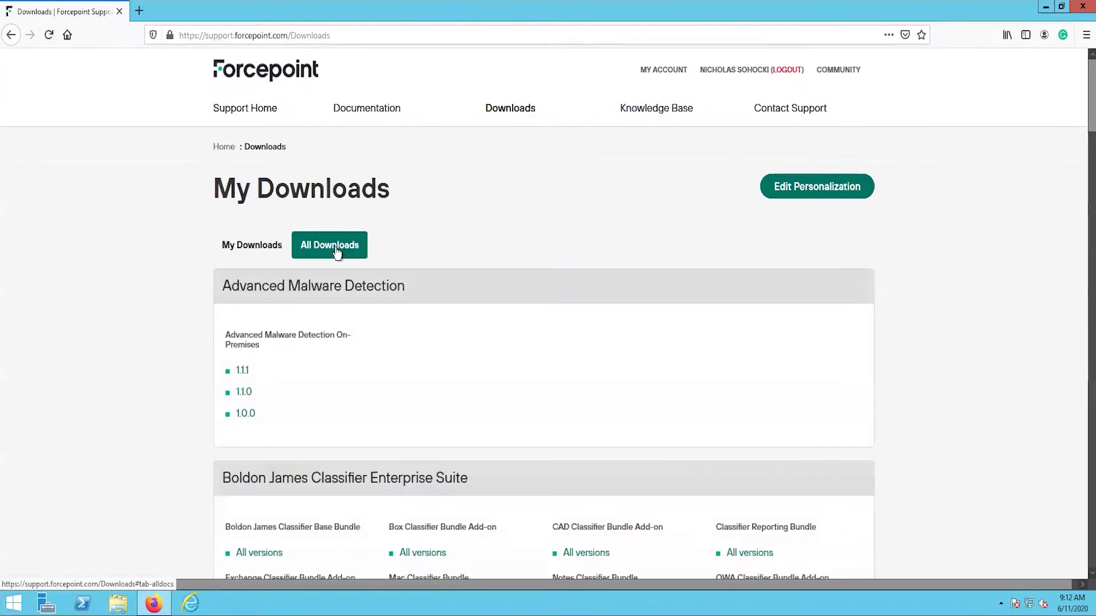
{"action": "scroll", "coordinate": [133, 267], "scroll_direction": "down", "scroll_amount": 10}
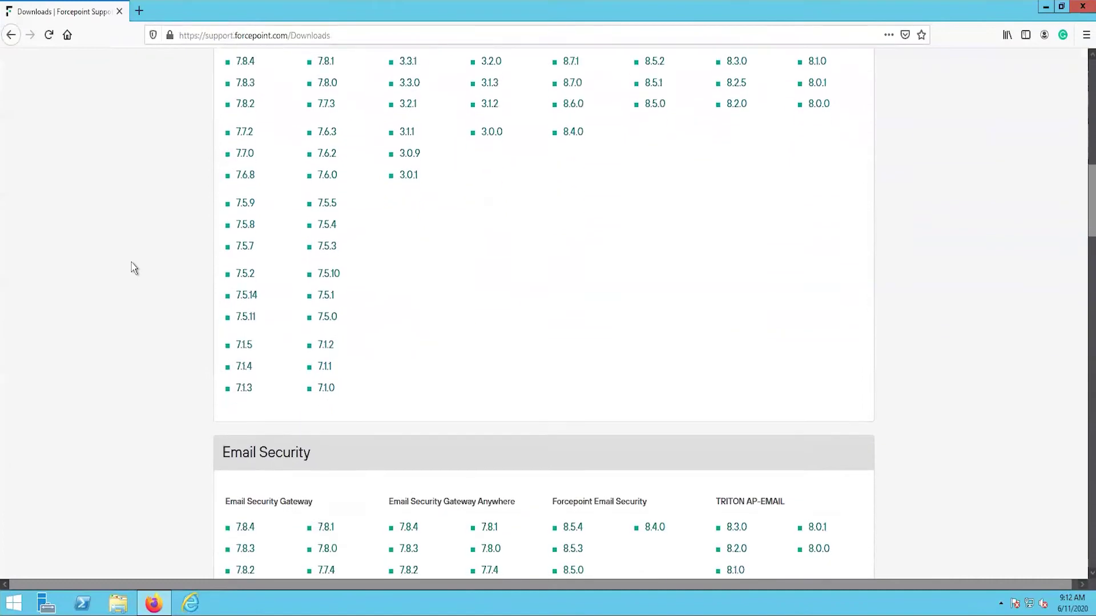
{"action": "scroll", "coordinate": [132, 268], "scroll_direction": "down", "scroll_amount": 3}
{"action": "scroll", "coordinate": [133, 268], "scroll_direction": "down", "scroll_amount": 1}
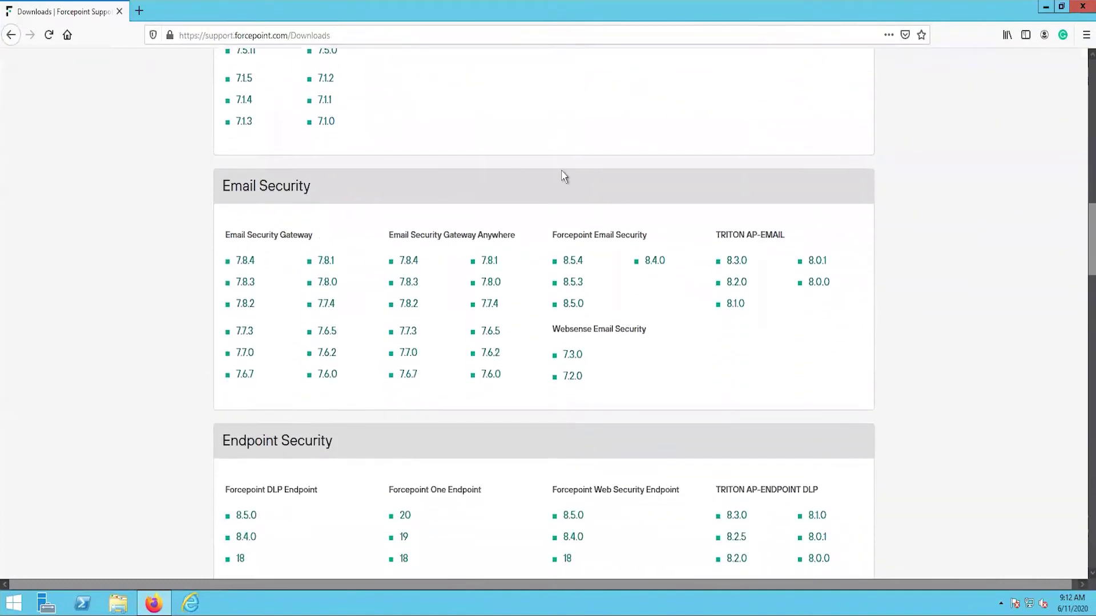
{"action": "left_click", "coordinate": [574, 262]}
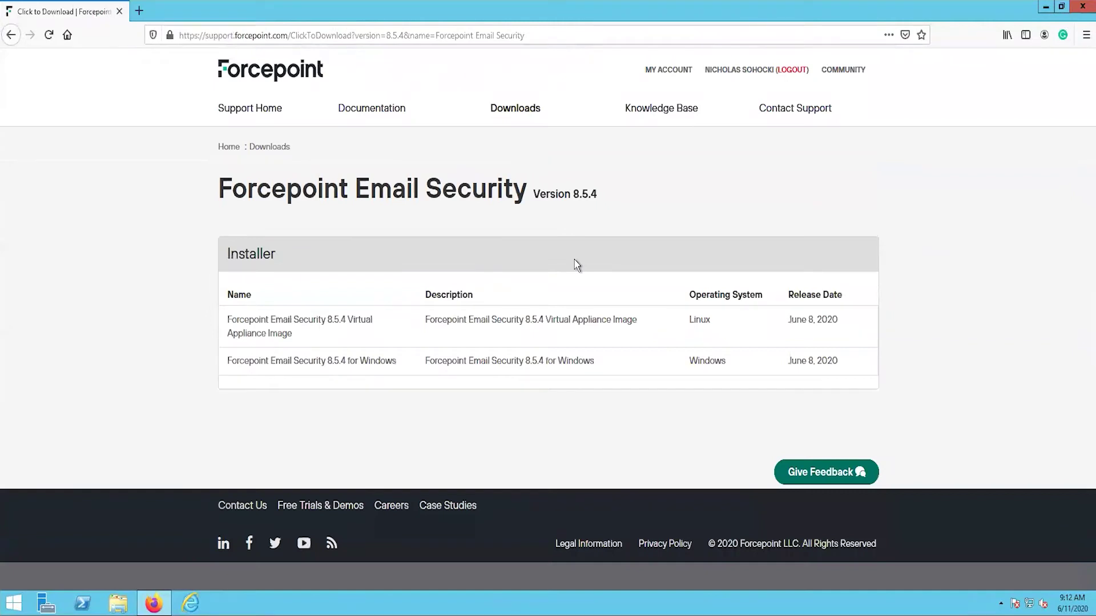
{"action": "left_click", "coordinate": [286, 362]}
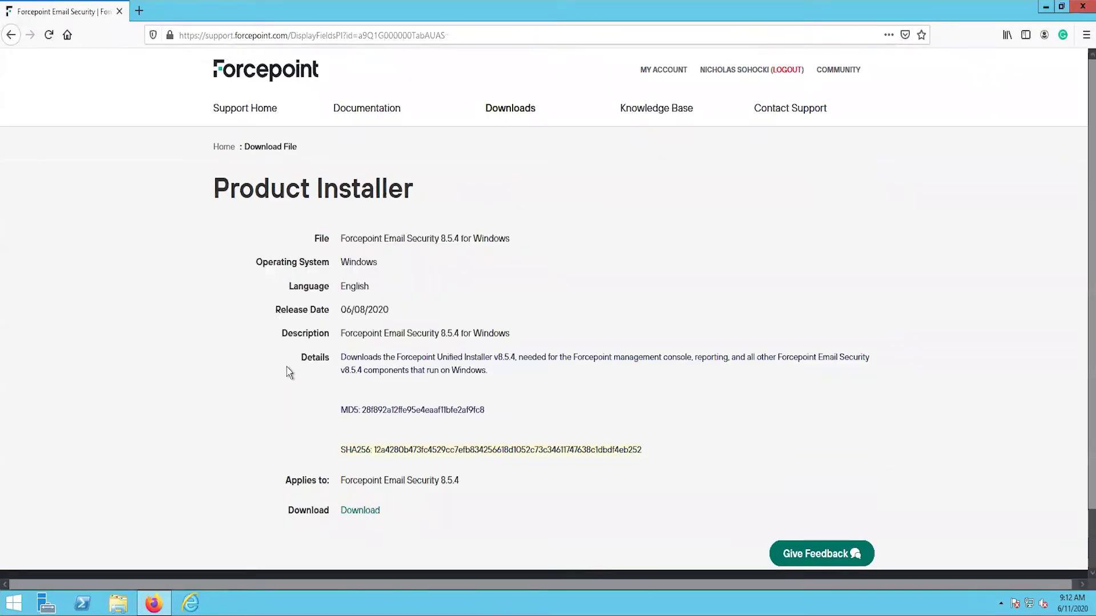
{"action": "left_click", "coordinate": [363, 515]}
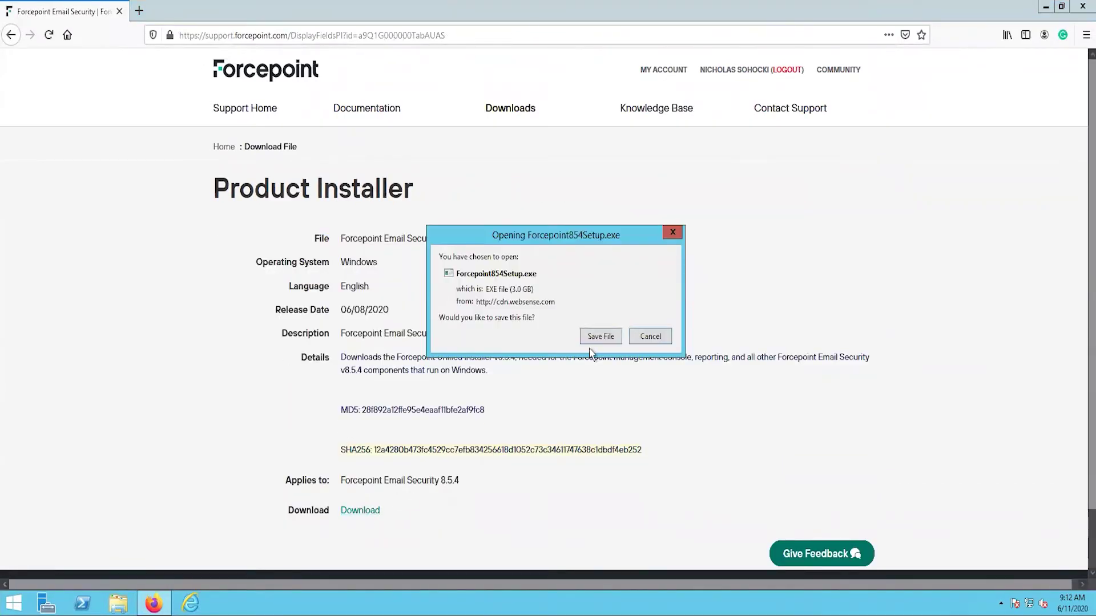
Step: Save Forcepoint854Setup.exe and run it from the desktop despite the security warning
{"action": "left_click", "coordinate": [607, 338]}
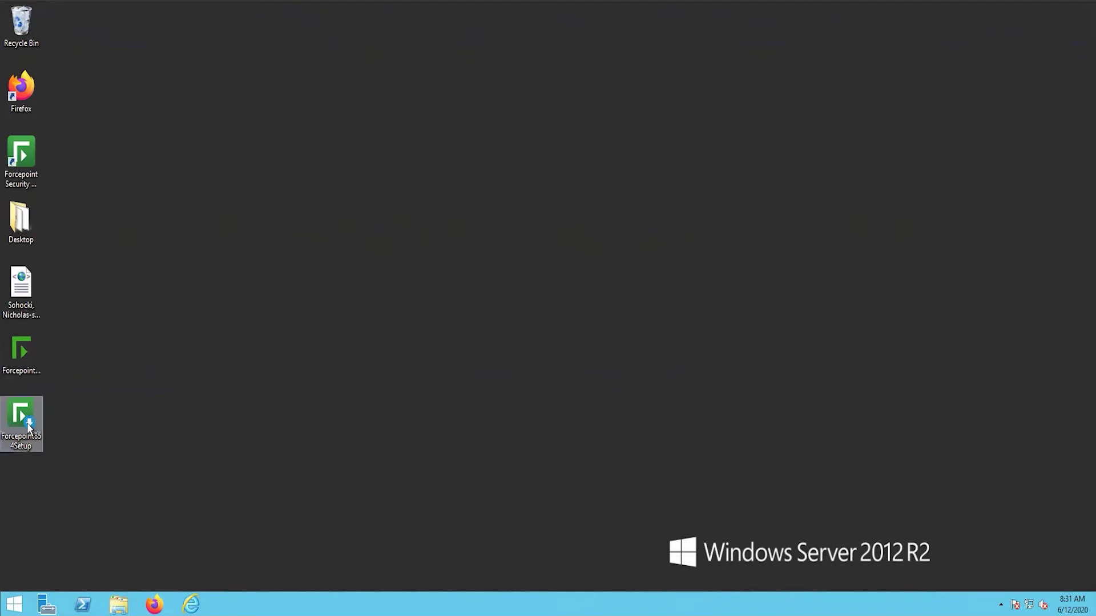
{"action": "double_click", "coordinate": [29, 427]}
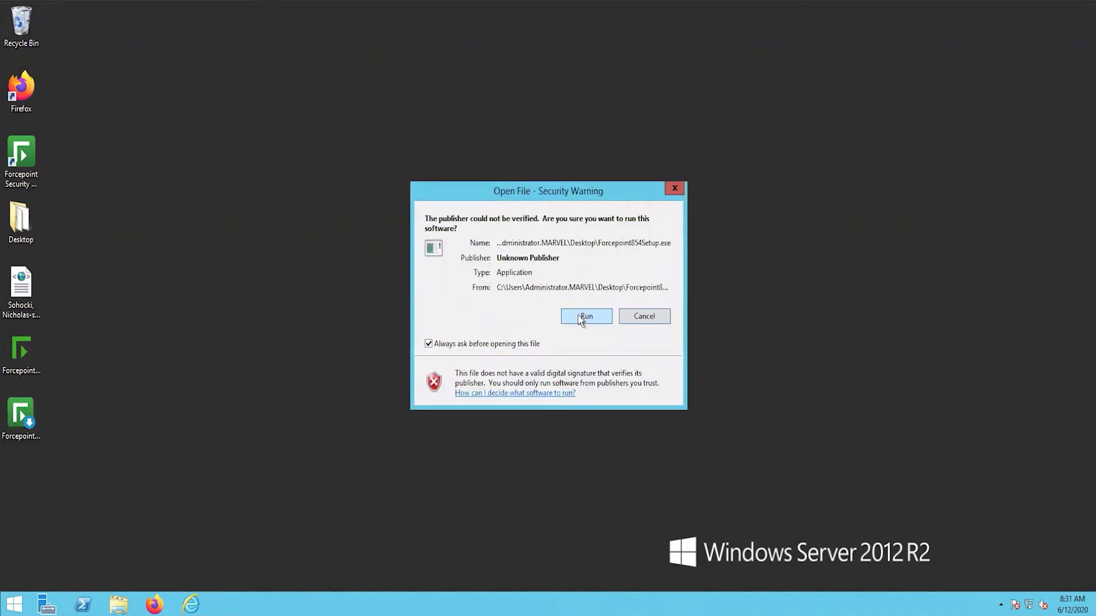
{"action": "left_click", "coordinate": [584, 319]}
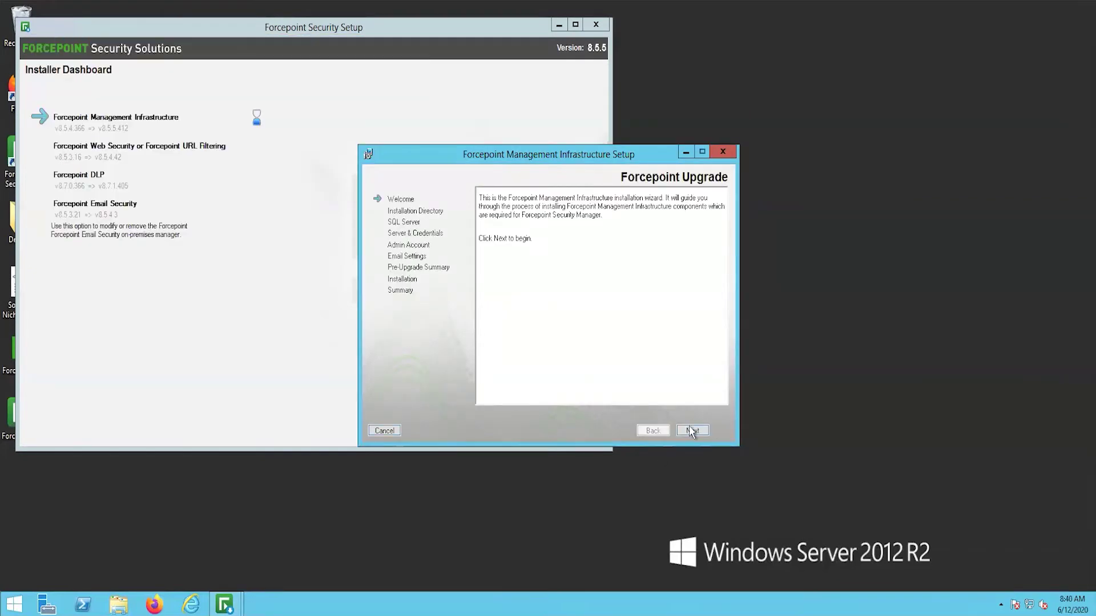
Step: Accept the subscription agreement and enter the SQL Server and Windows account passwords
{"action": "left_click", "coordinate": [693, 430]}
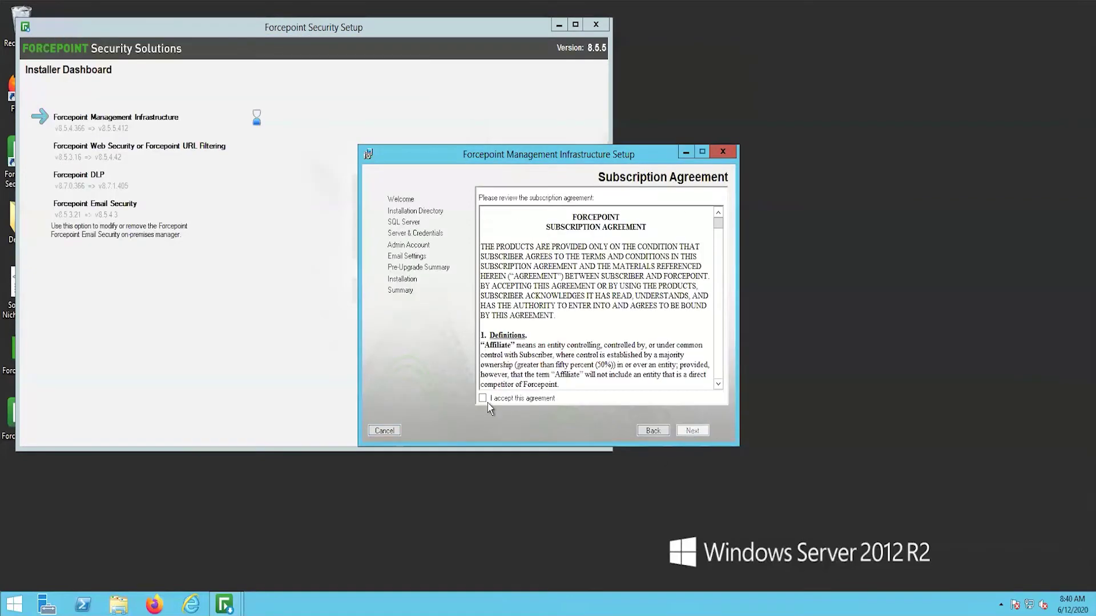
{"action": "left_click", "coordinate": [484, 398]}
{"action": "left_click", "coordinate": [692, 430]}
{"action": "type", "text": "*************"}
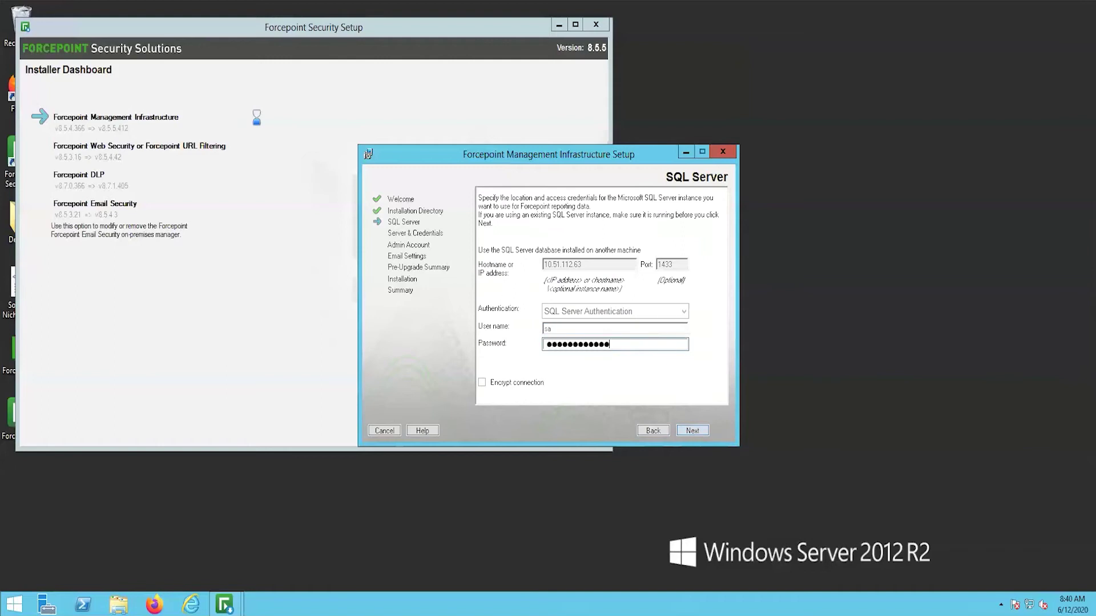
{"action": "left_click", "coordinate": [692, 430]}
{"action": "left_click", "coordinate": [586, 367]}
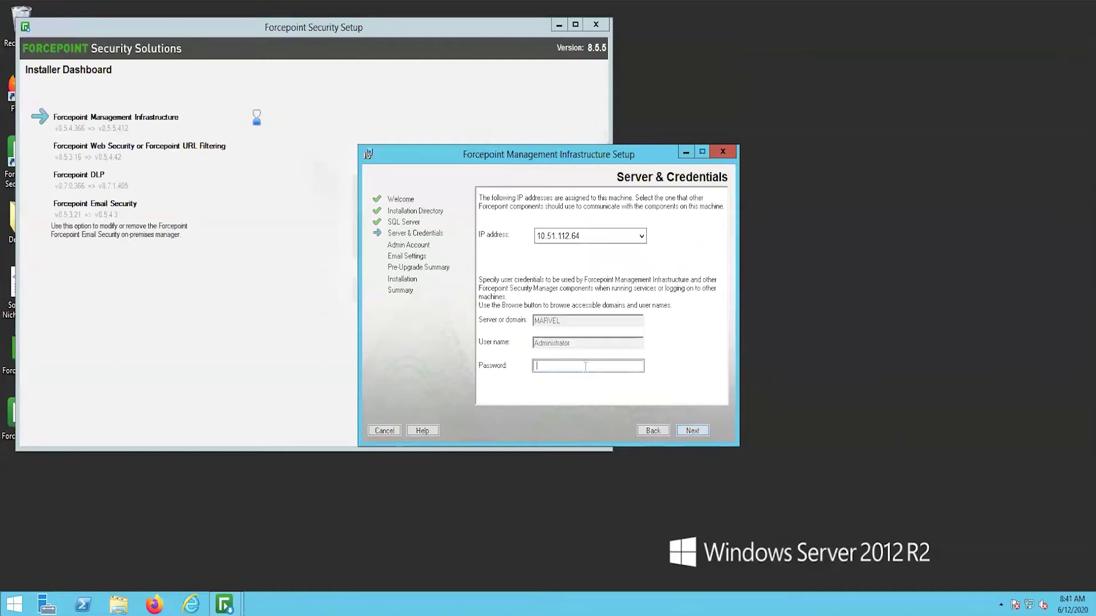
{"action": "type", "text": "*************"}
Step: Install the Management Infrastructure upgrade from the summary page and finish the setup
{"action": "left_click", "coordinate": [692, 431]}
{"action": "left_click", "coordinate": [693, 430]}
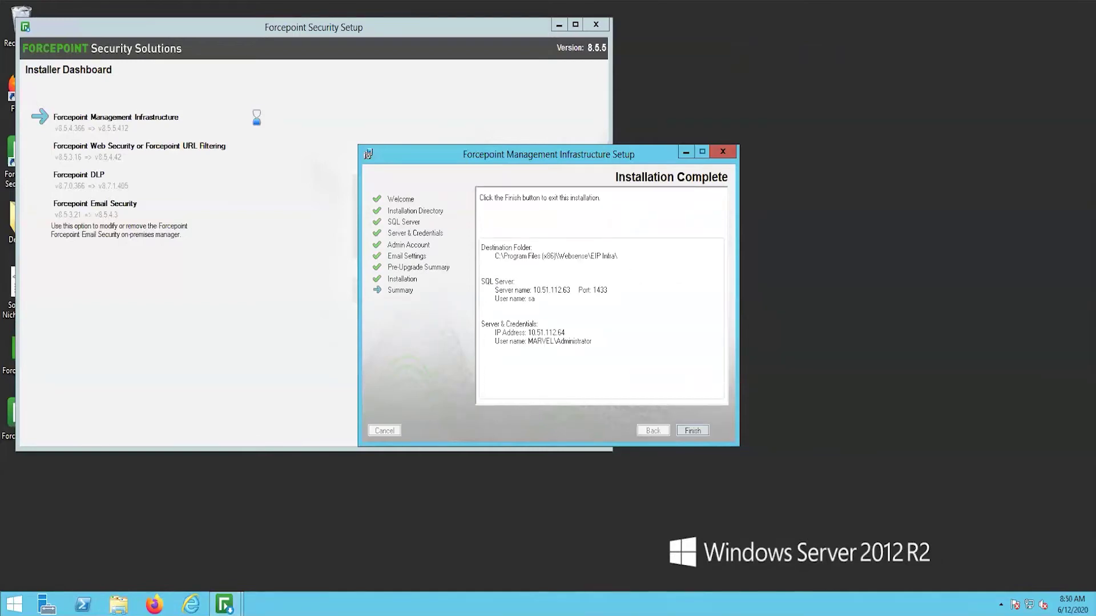
{"action": "left_click", "coordinate": [692, 431]}
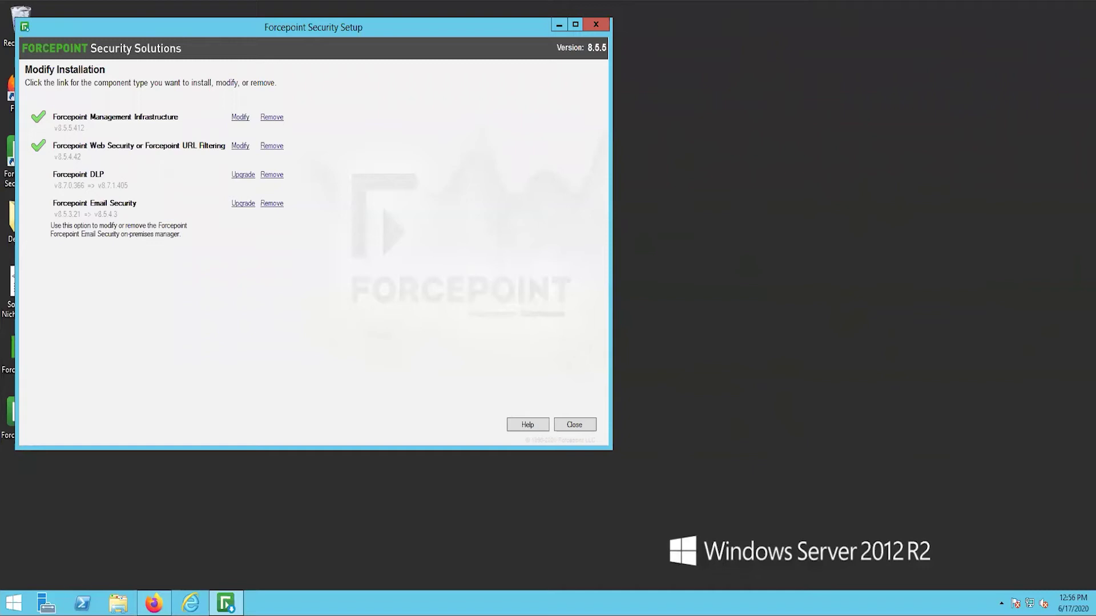
Step: Upgrade Email Security and Log Server to 8.5.4.3 with the service account password, then close the installer
{"action": "left_click", "coordinate": [243, 207]}
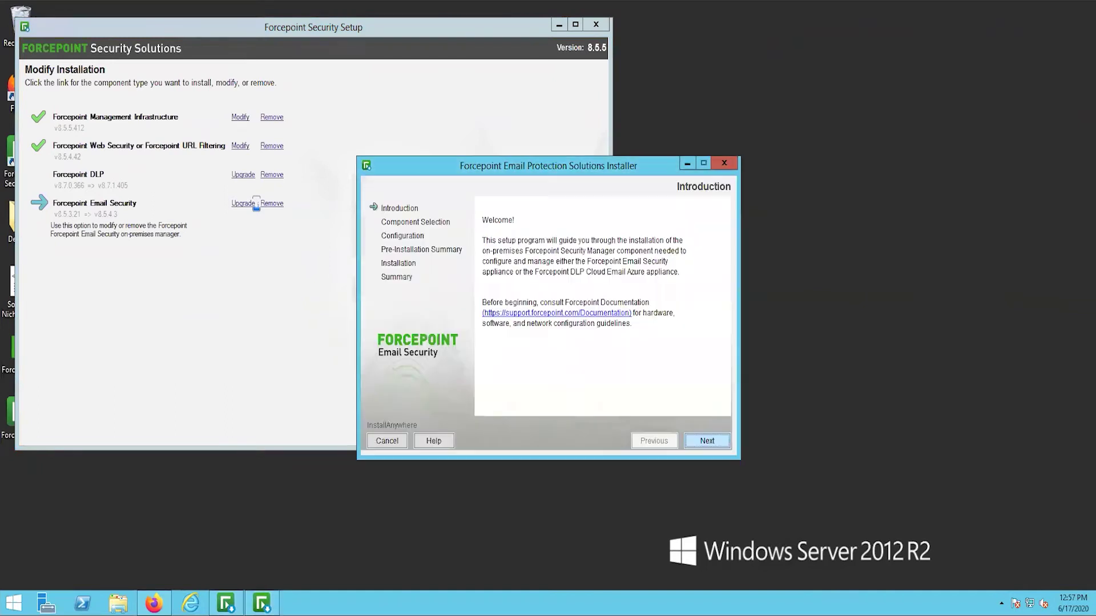
{"action": "left_click", "coordinate": [718, 438]}
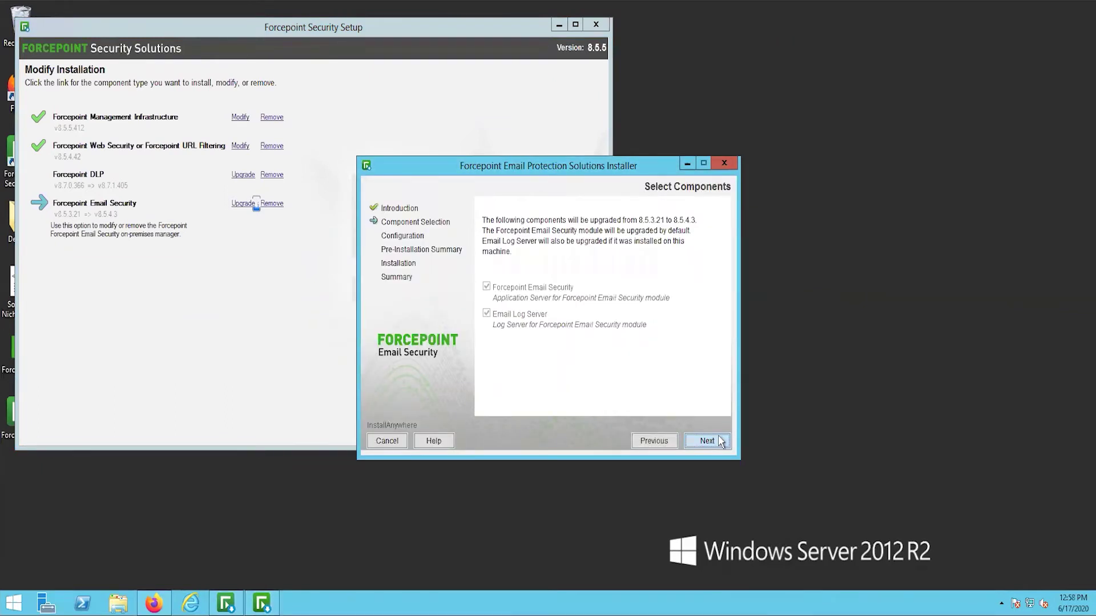
{"action": "left_click", "coordinate": [711, 439]}
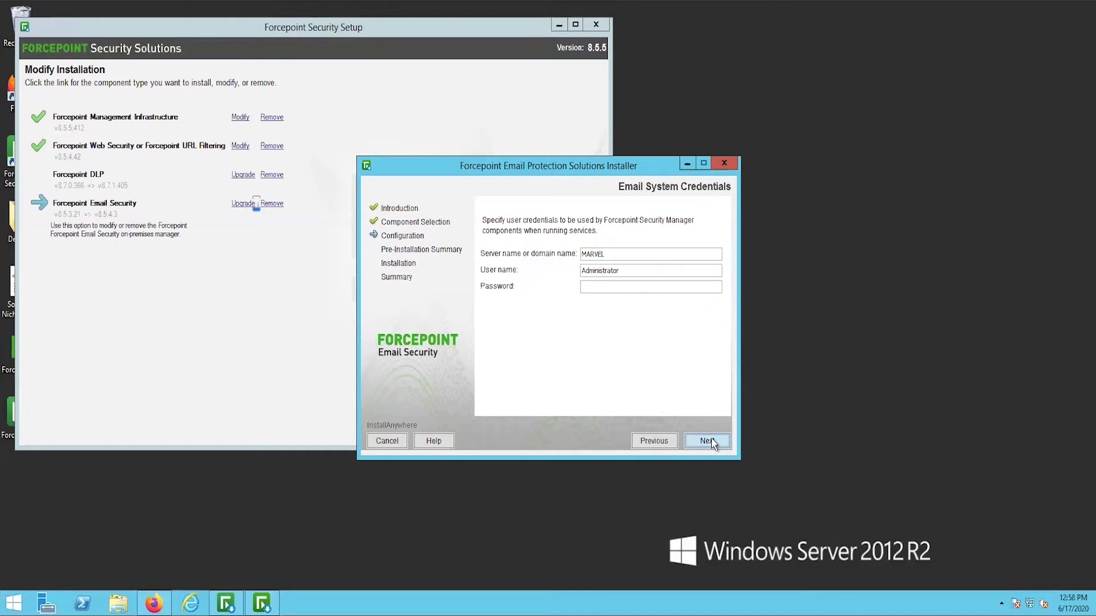
{"action": "left_click", "coordinate": [639, 288]}
{"action": "type", "text": "••••••••••••"}
{"action": "left_click", "coordinate": [711, 446]}
{"action": "left_click", "coordinate": [711, 446]}
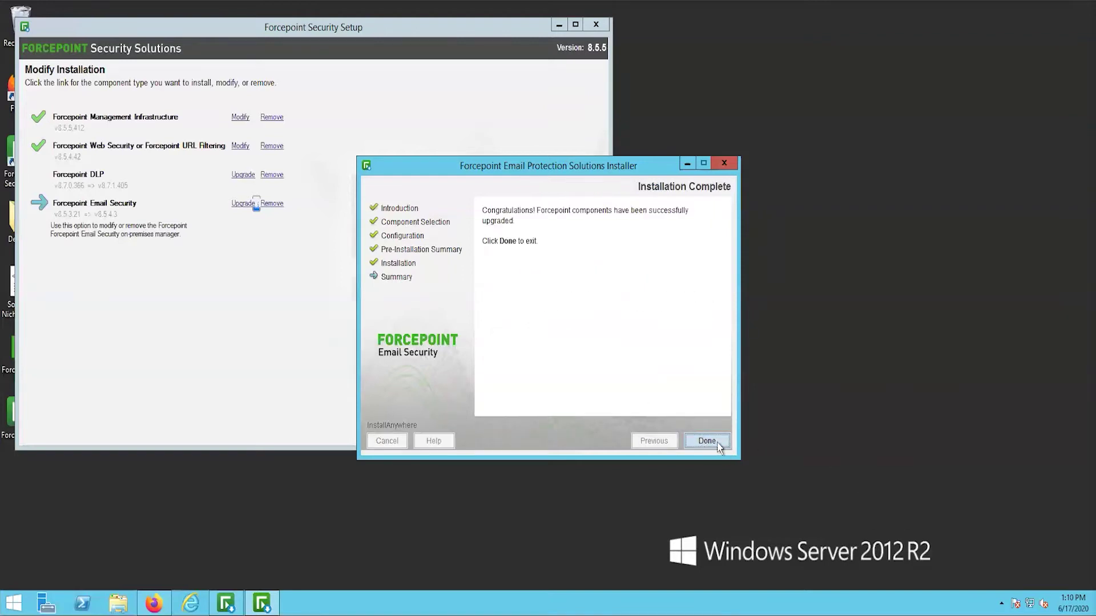
{"action": "left_click", "coordinate": [708, 442]}
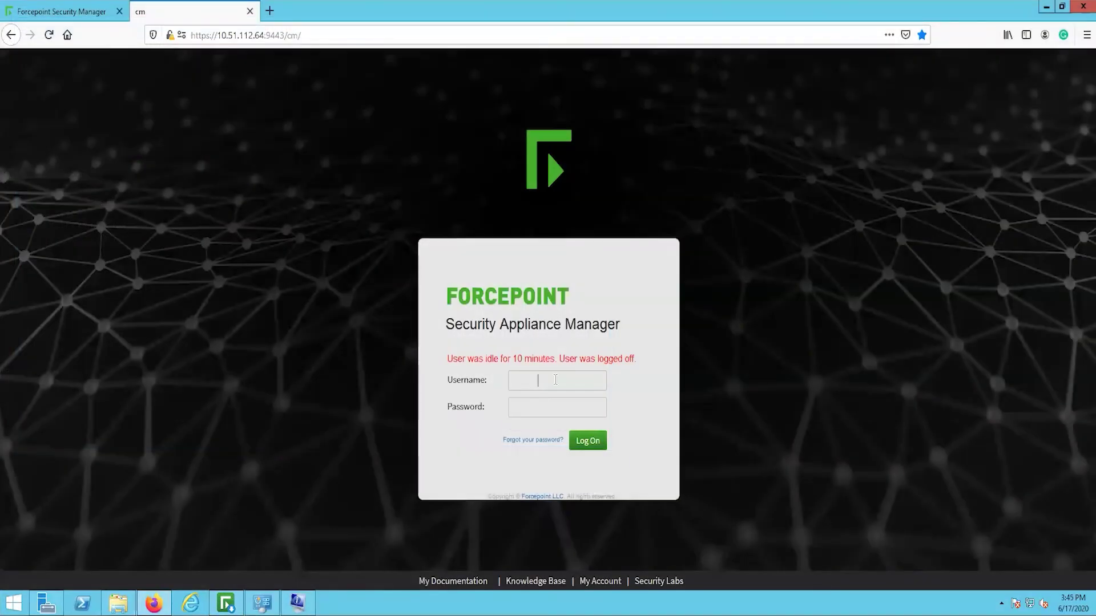
Step: Log on to Security Appliance Manager using the saved admin credentials
{"action": "left_click", "coordinate": [555, 380]}
{"action": "left_click", "coordinate": [556, 398]}
{"action": "left_click", "coordinate": [588, 443]}
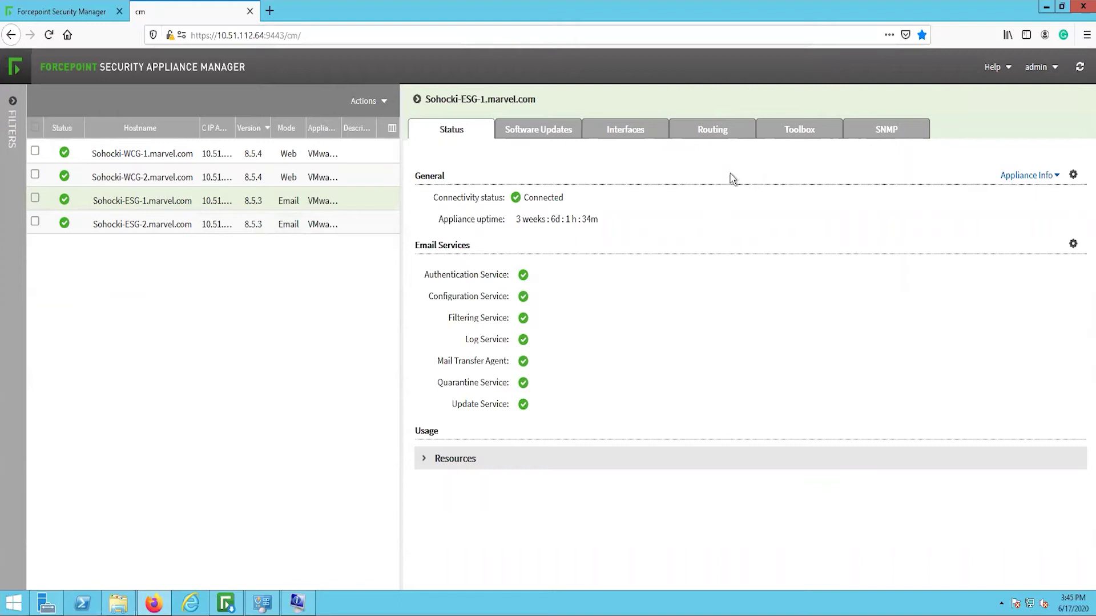
Step: Download the 8.5.4 VX-Appliance upgrade image under Software Updates, then install it, confirming the reboot
{"action": "left_click", "coordinate": [558, 132]}
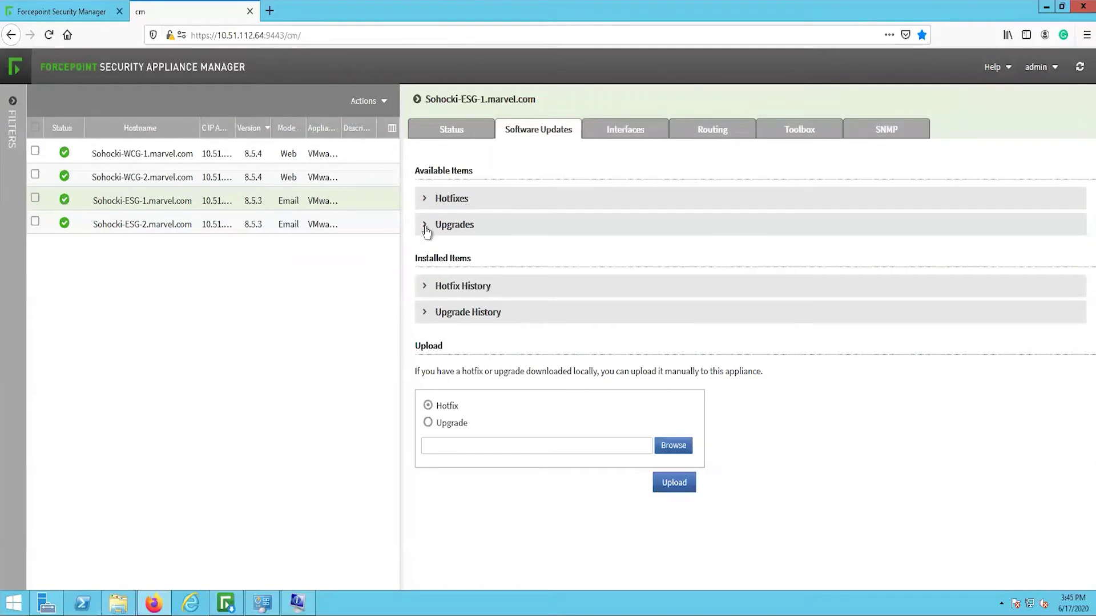
{"action": "left_click", "coordinate": [425, 228]}
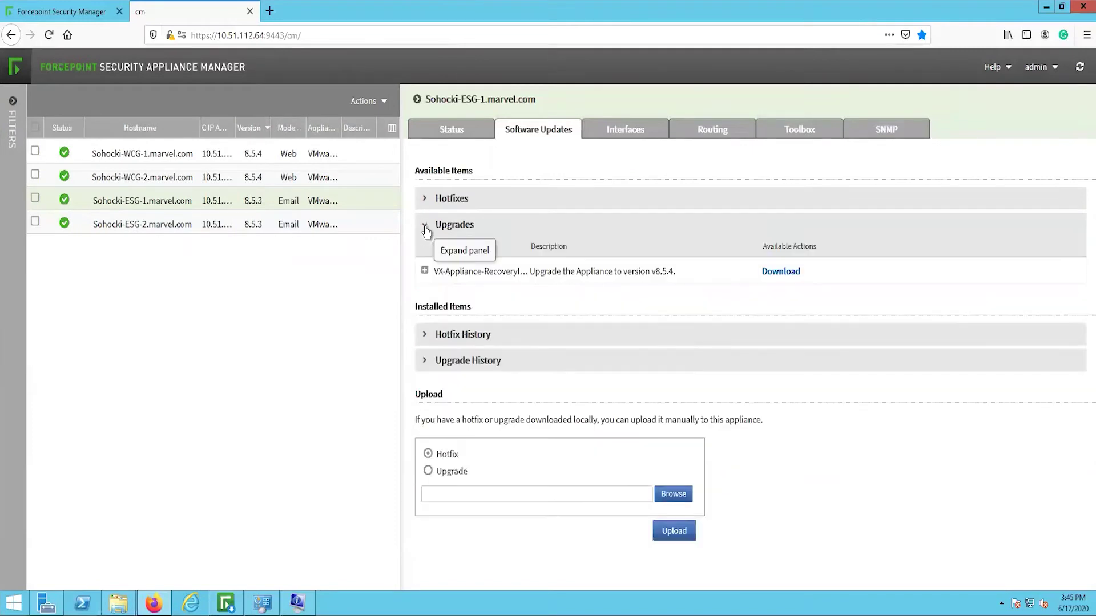
{"action": "left_click", "coordinate": [782, 272]}
{"action": "left_click", "coordinate": [782, 272]}
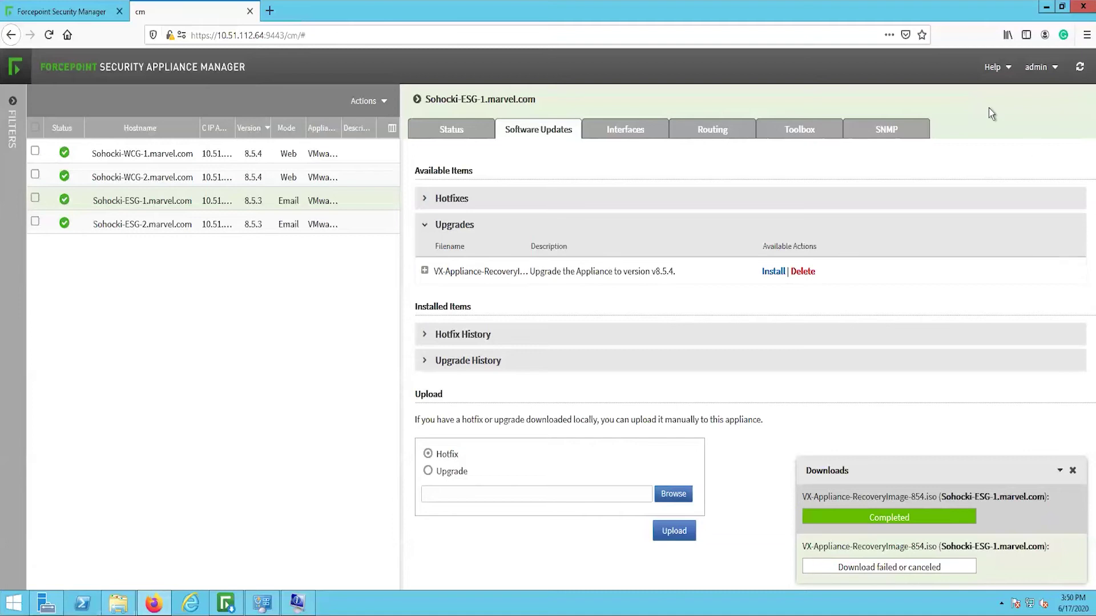
{"action": "left_click", "coordinate": [773, 271]}
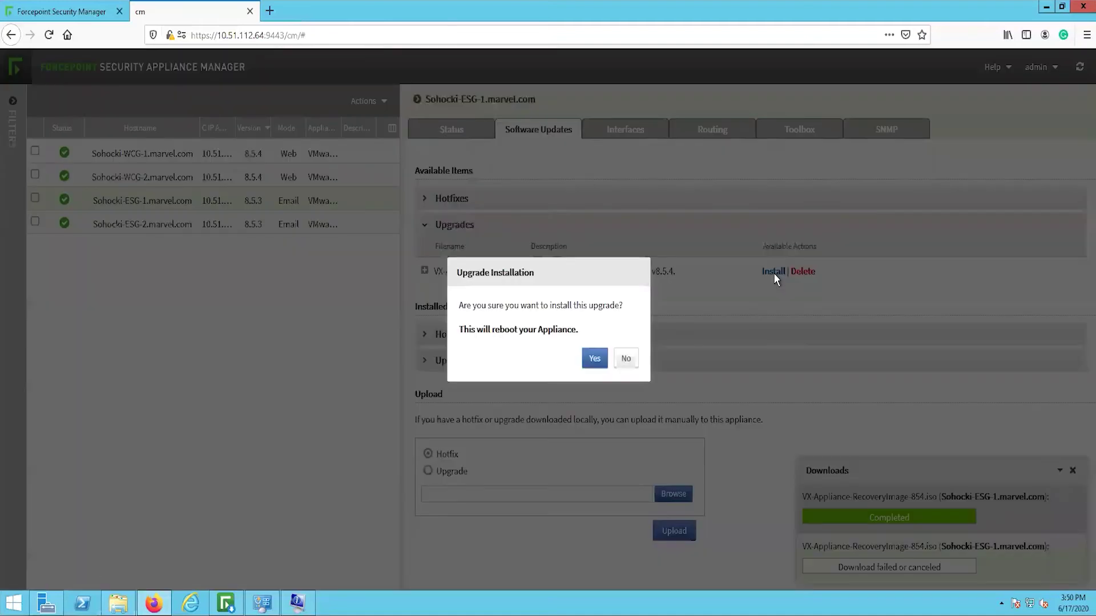
{"action": "left_click", "coordinate": [599, 363]}
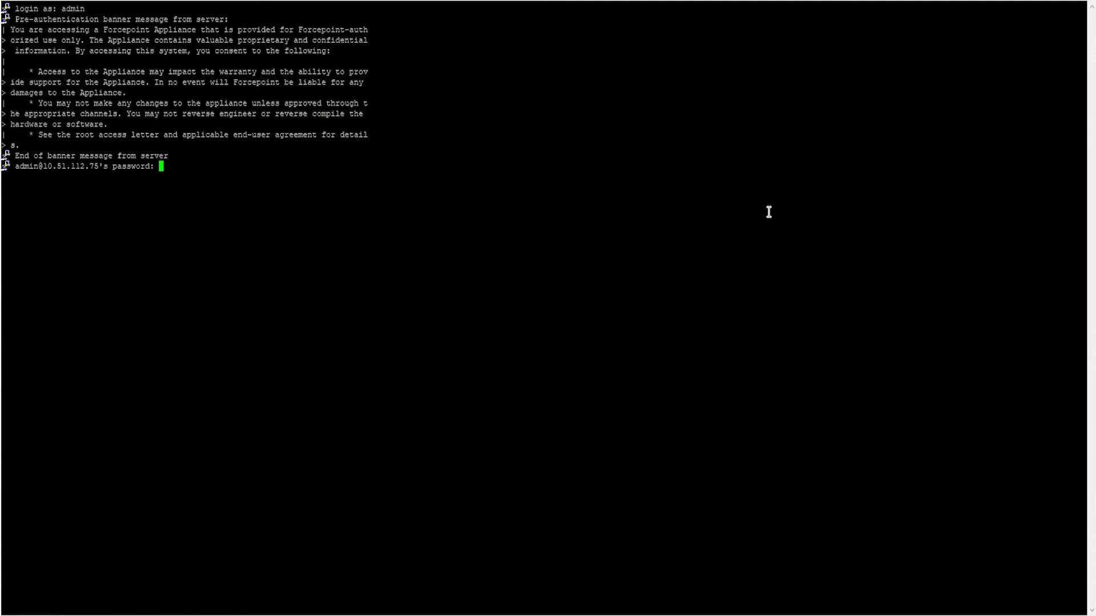
Step: Log in to the second Email appliance over SSH and enter config mode with its password
{"action": "key", "text": "Return"}
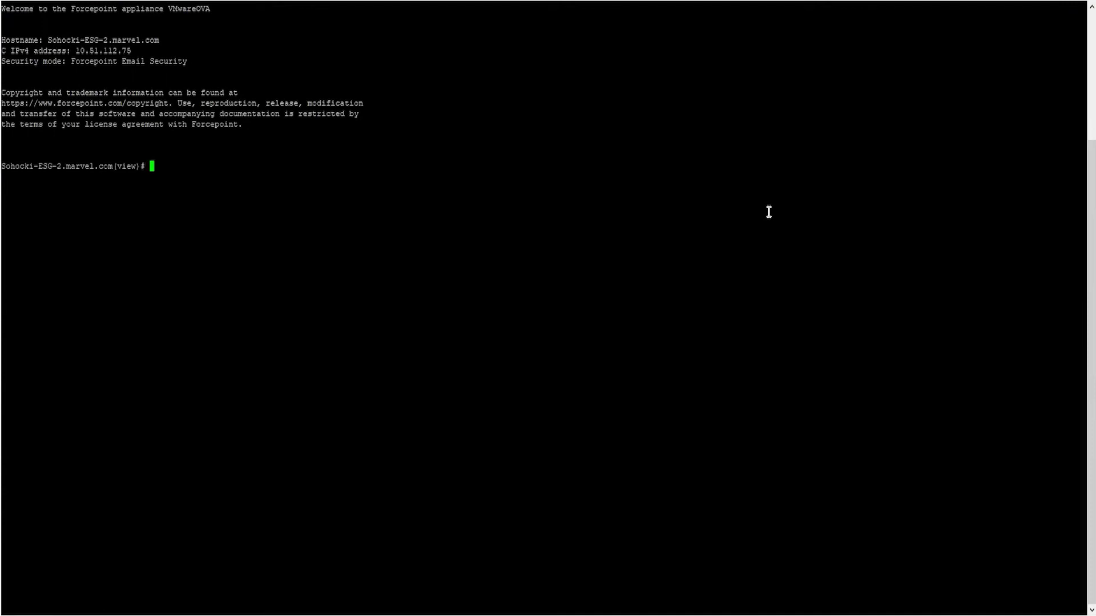
{"action": "type", "text": "config"}
{"action": "key", "text": "Return"}
{"action": "type", "text": "************"}
{"action": "key", "text": "Return"}
Step: Download the 8.5.4 upgrade image with 'load upgrade', choosing option 1
{"action": "type", "text": "load "}
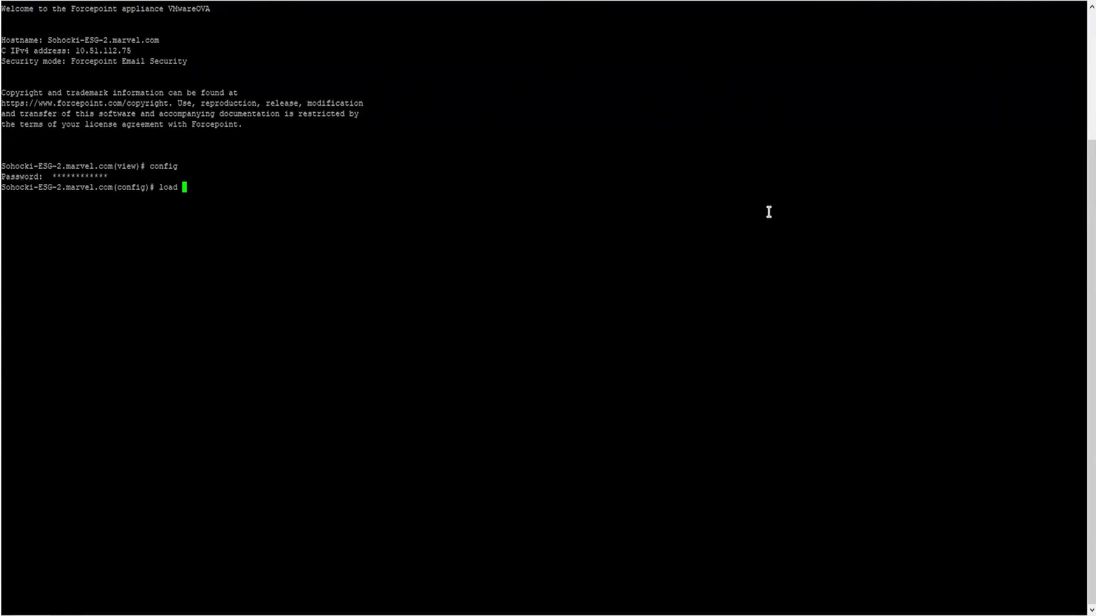
{"action": "type", "text": "upgrade"}
{"action": "key", "text": "Return"}
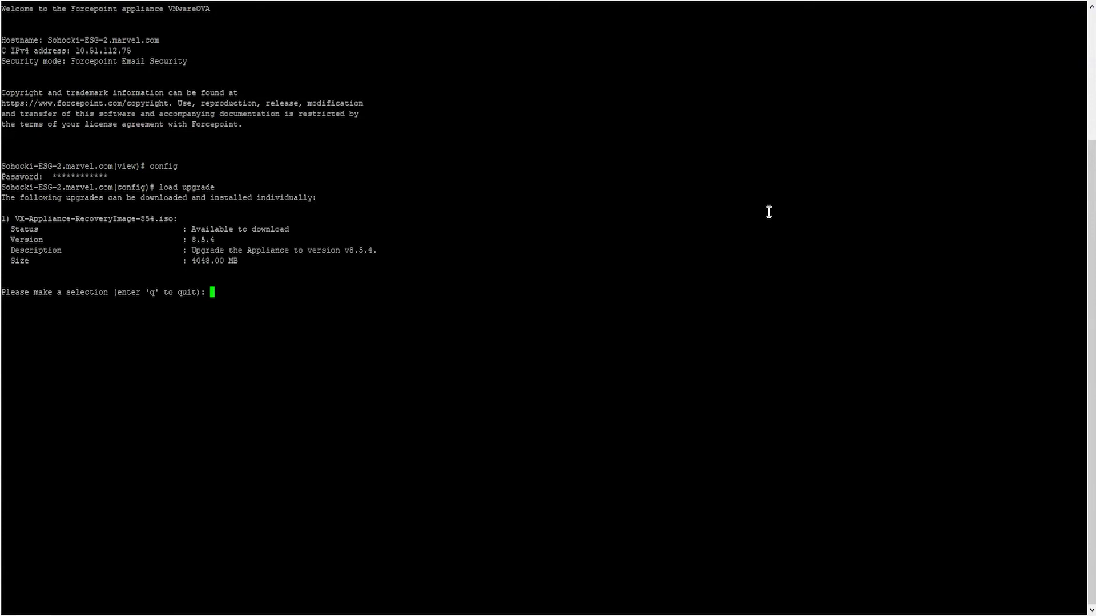
{"action": "type", "text": "1"}
{"action": "key", "text": "Return"}
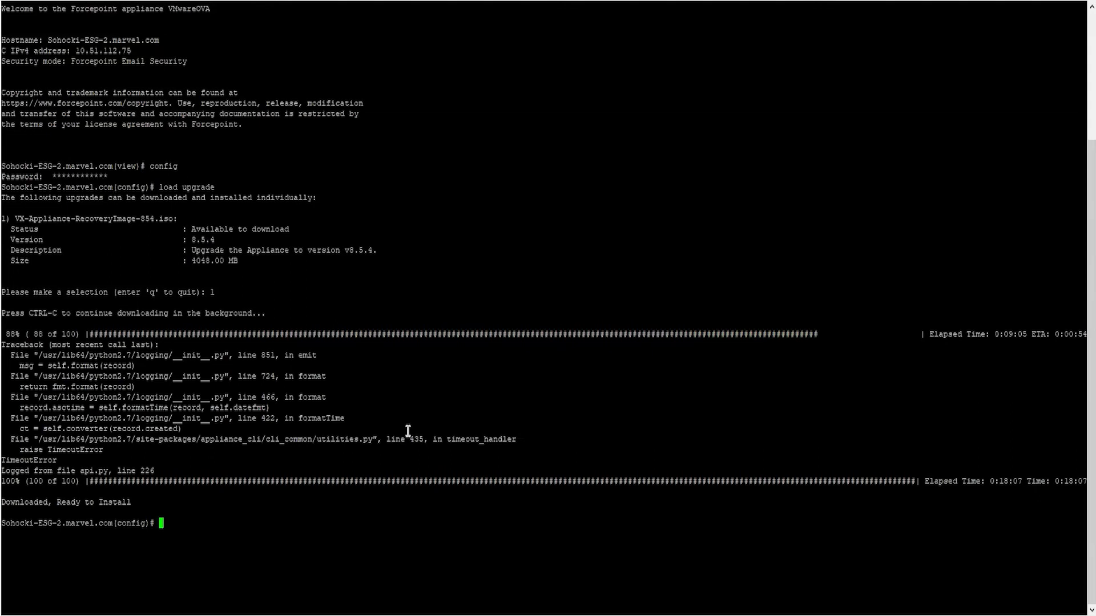
Step: Start 'install upgrade', confirm with yes, and select downloaded upgrade 1
{"action": "type", "text": "install upgrade"}
{"action": "key", "text": "Return"}
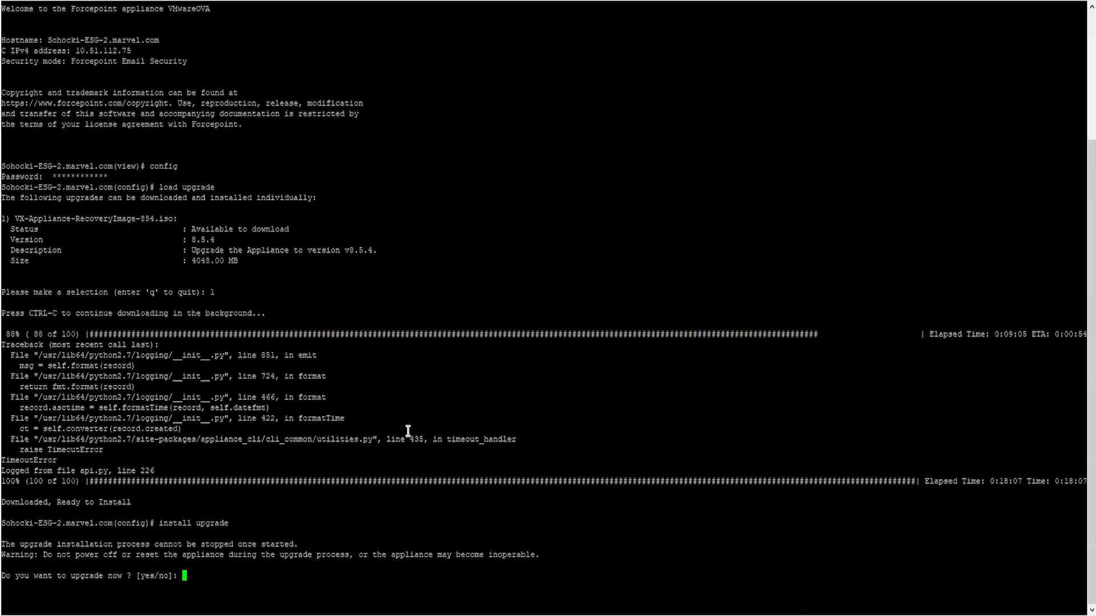
{"action": "type", "text": "yes"}
{"action": "key", "text": "Return"}
{"action": "type", "text": "1"}
{"action": "key", "text": "Return"}
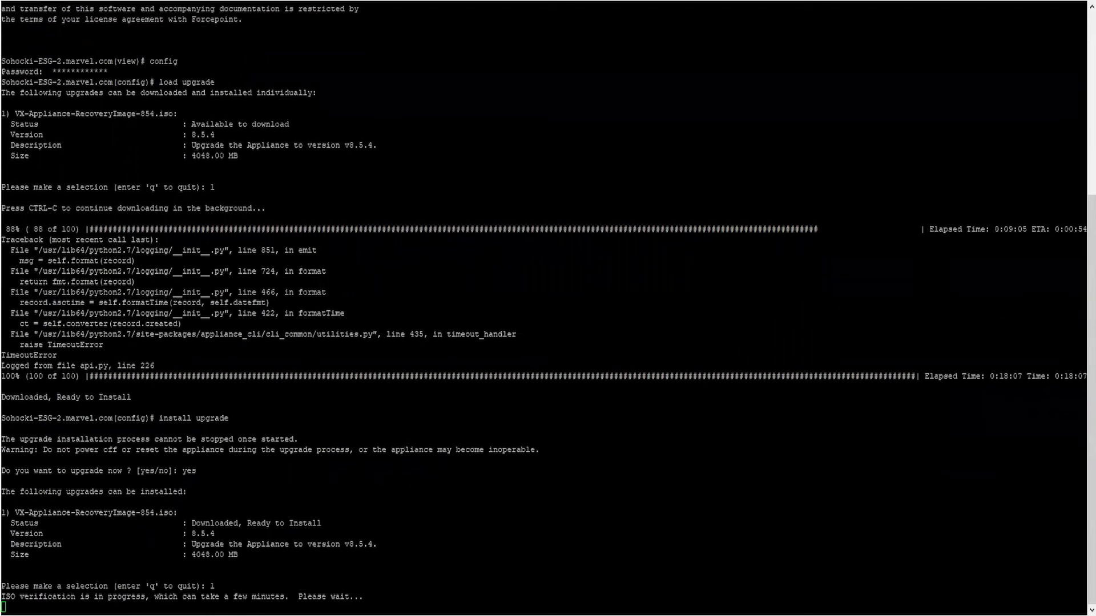
Step: Read through and accept the license agreement, then confirm continuing the installation
{"action": "key", "text": "space"}
{"action": "key", "text": "space"}
{"action": "key", "text": "space"}
{"action": "key", "text": "space"}
{"action": "key", "text": "space"}
{"action": "key", "text": "space"}
{"action": "key", "text": "space"}
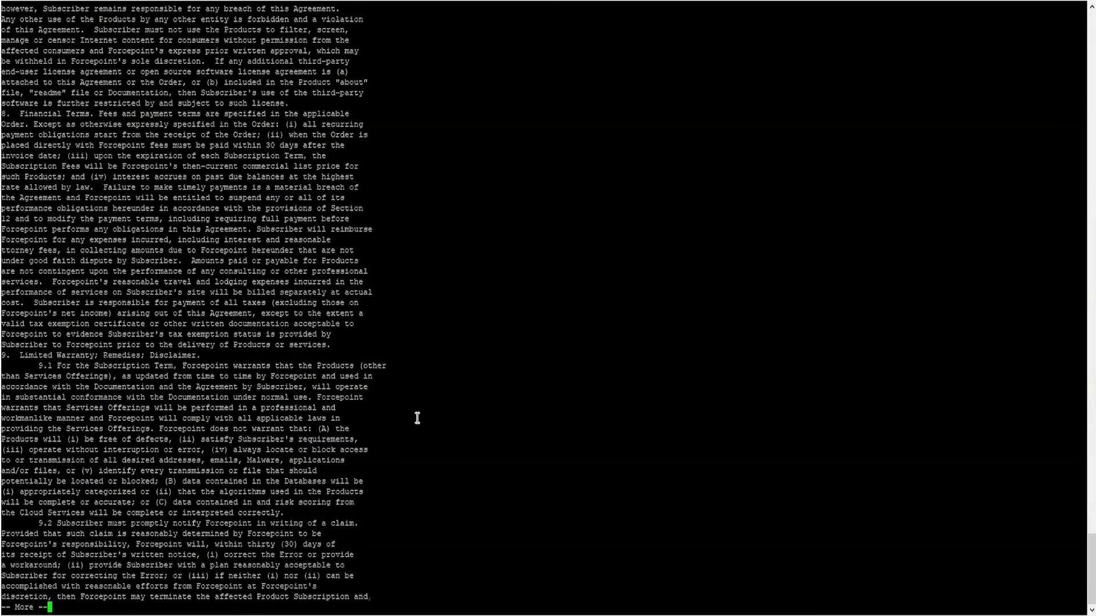
{"action": "key", "text": "space"}
{"action": "key", "text": "space"}
{"action": "key", "text": "space"}
{"action": "key", "text": "space"}
{"action": "key", "text": "space"}
{"action": "key", "text": "space"}
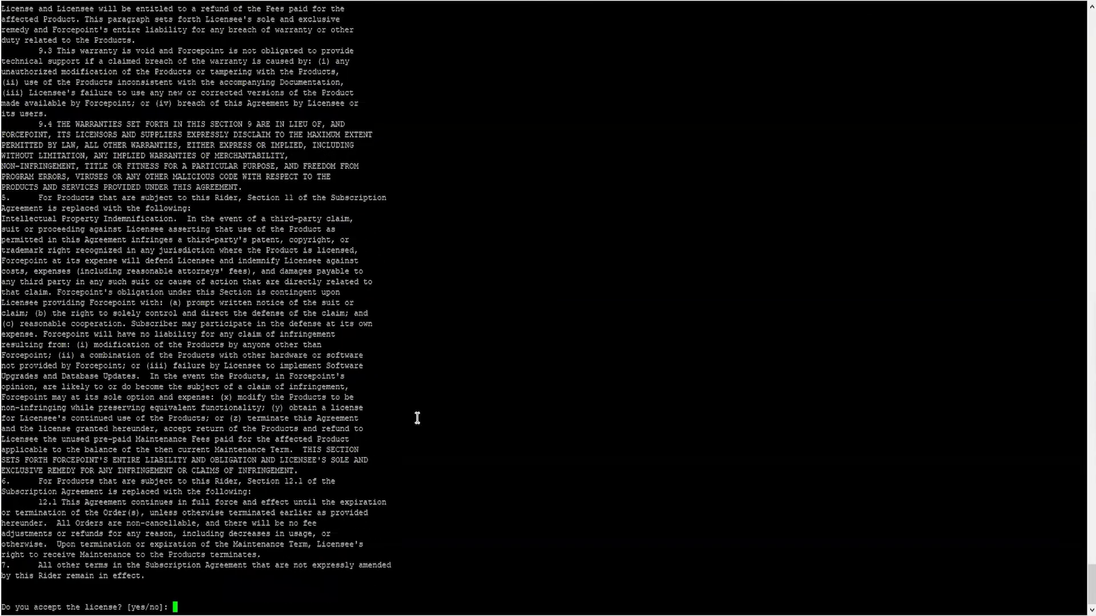
{"action": "type", "text": "yes"}
{"action": "key", "text": "Return"}
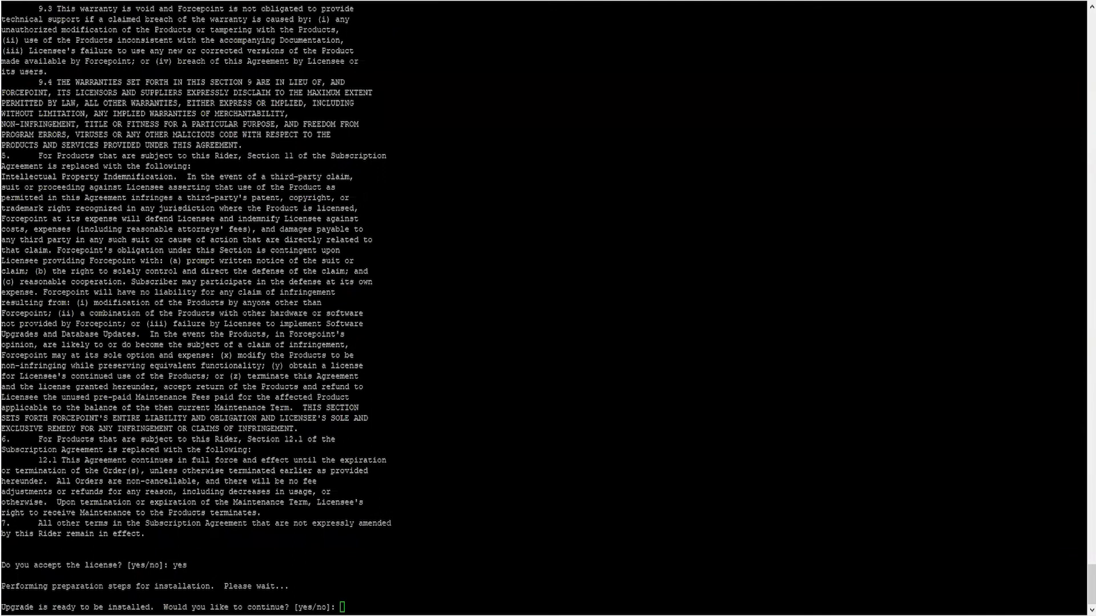
{"action": "type", "text": "yes"}
{"action": "key", "text": "Return"}
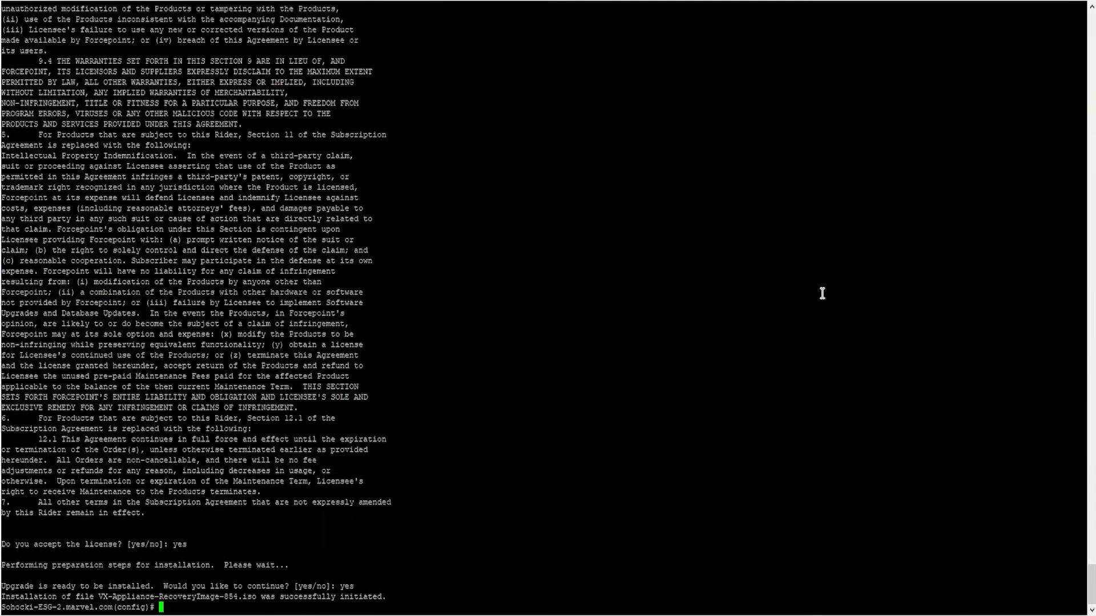